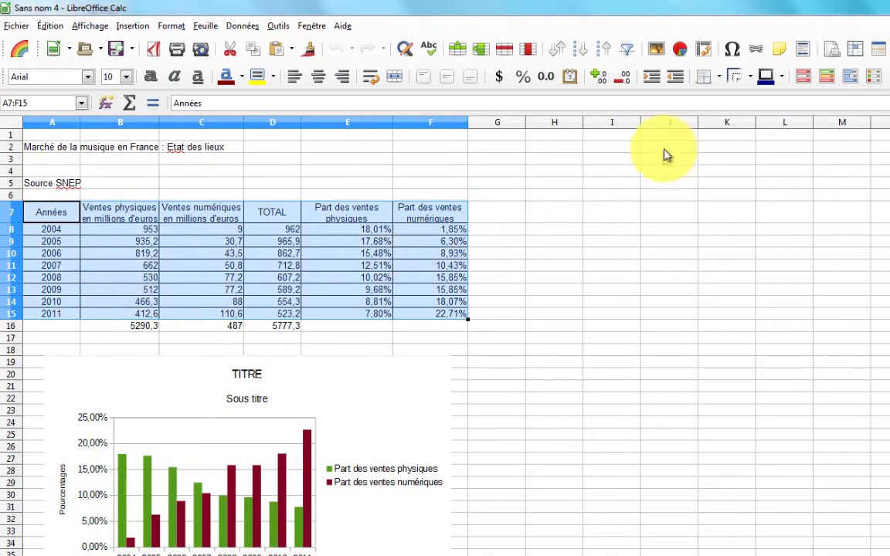
Step: Insert a line chart with points and lines from range A7:F15, using the first column as labels
{"action": "left_click", "coordinate": [680, 49]}
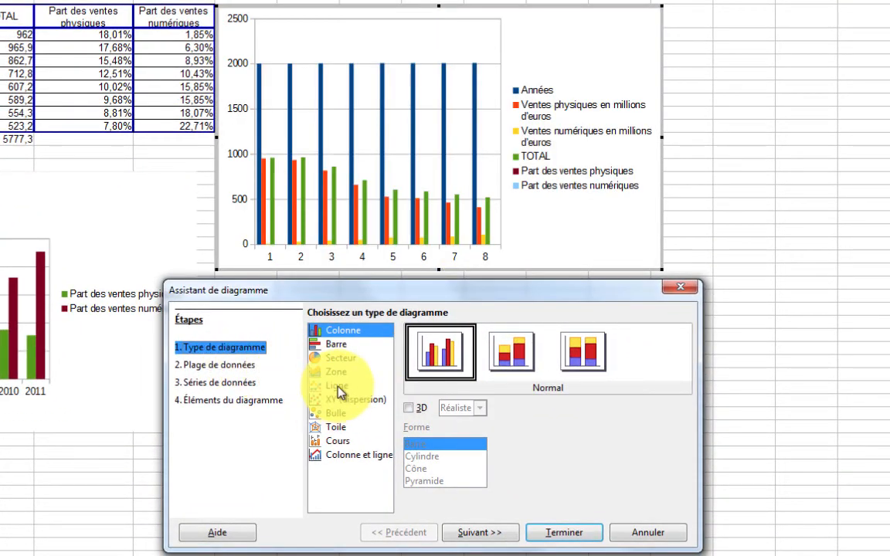
{"action": "left_click", "coordinate": [337, 386]}
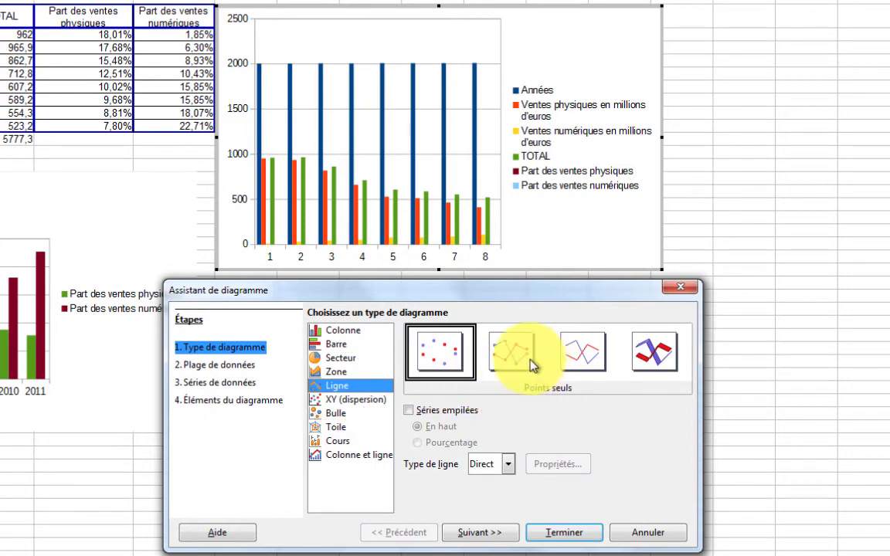
{"action": "left_click", "coordinate": [516, 357]}
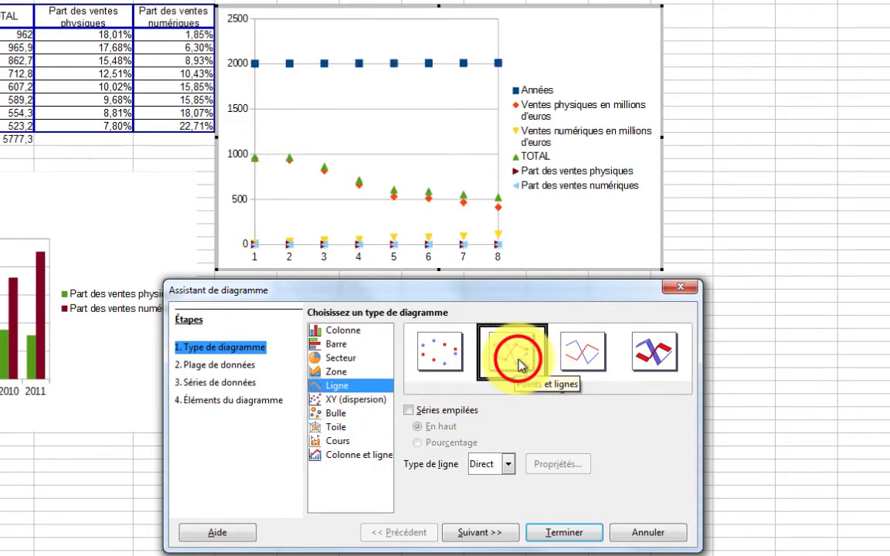
{"action": "left_click_drag", "start_coordinate": [484, 296], "coordinate": [533, 335]}
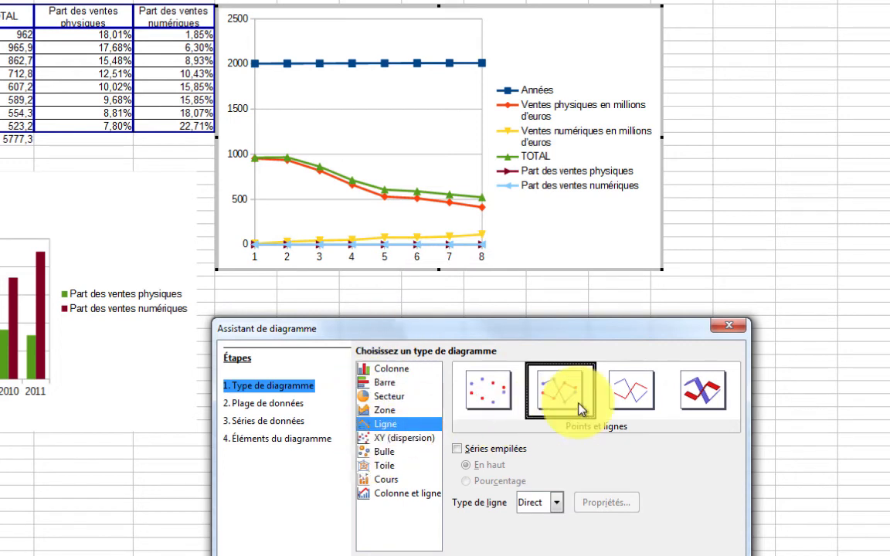
{"action": "left_click", "coordinate": [286, 406]}
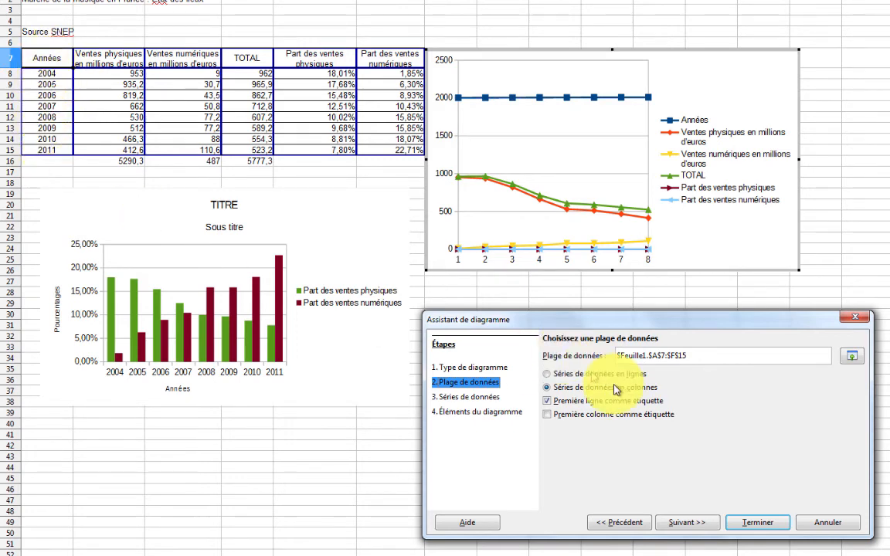
{"action": "left_click", "coordinate": [549, 415]}
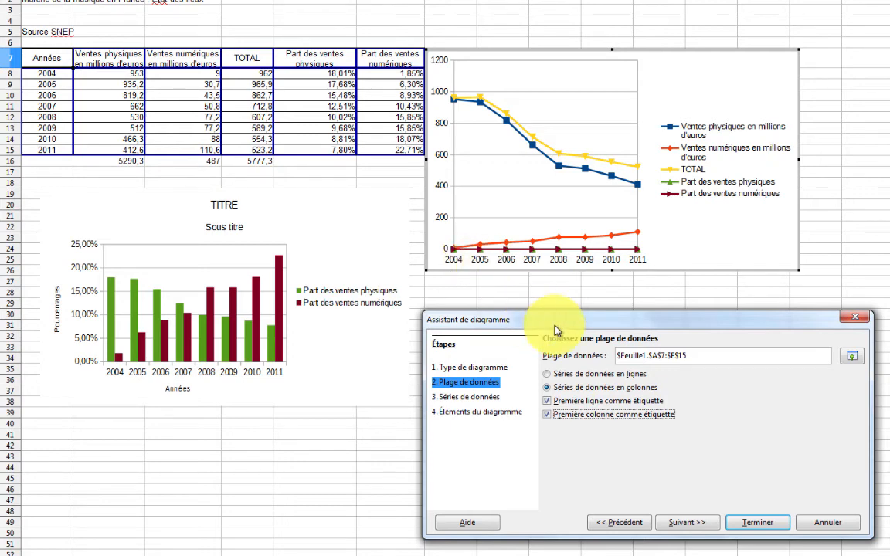
Step: Remove the TOTAL, Part des ventes physiques and Part des ventes numériques data series from the chart
{"action": "left_click", "coordinate": [461, 397]}
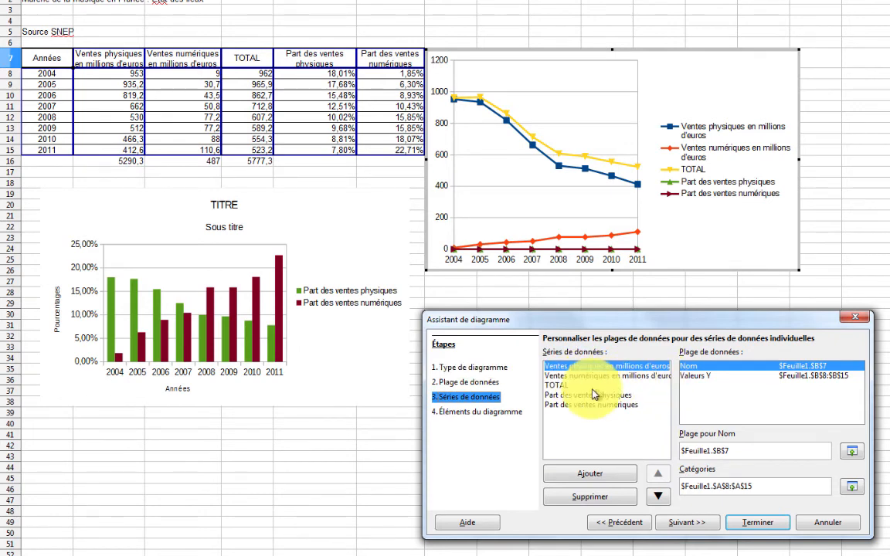
{"action": "left_click", "coordinate": [556, 385]}
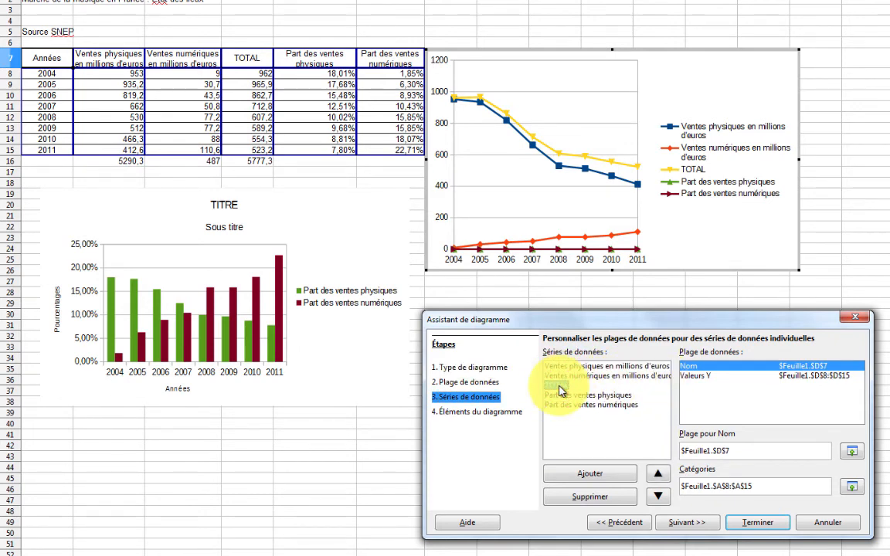
{"action": "left_click", "coordinate": [592, 498]}
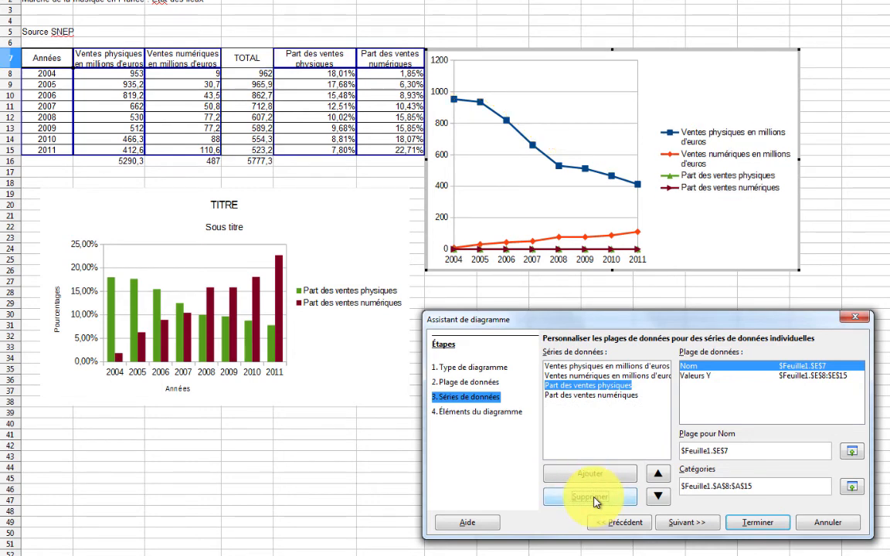
{"action": "left_click", "coordinate": [591, 497]}
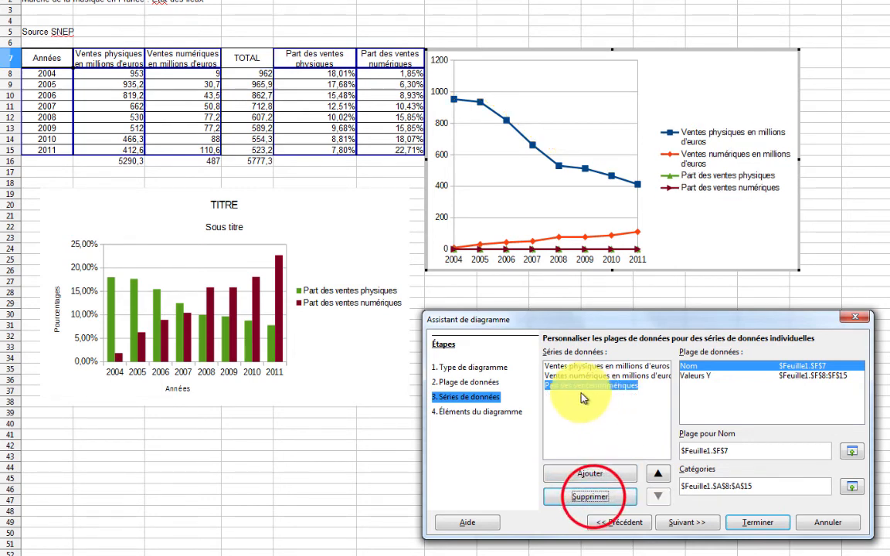
{"action": "left_click", "coordinate": [591, 497]}
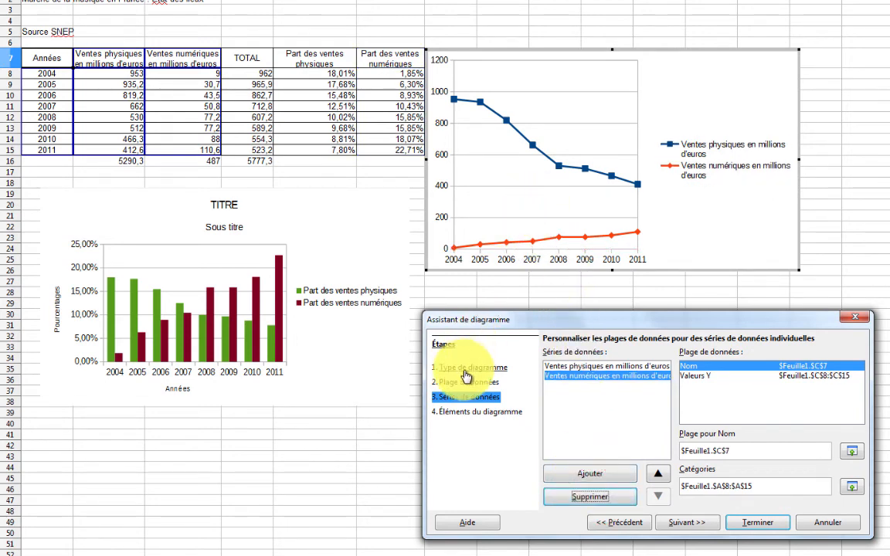
Step: Give the chart the title "TITRE" and the subtitle "sous-titre"
{"action": "left_click", "coordinate": [702, 523]}
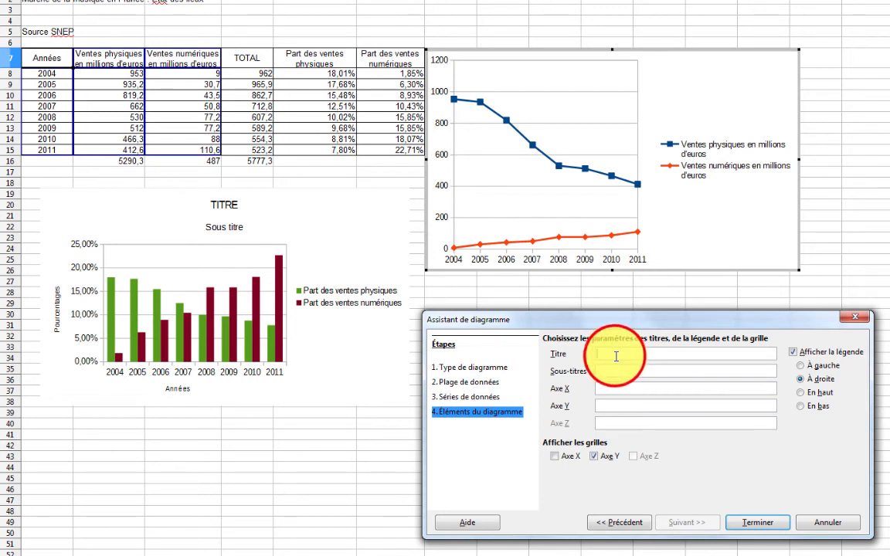
{"action": "type", "text": "TITR"}
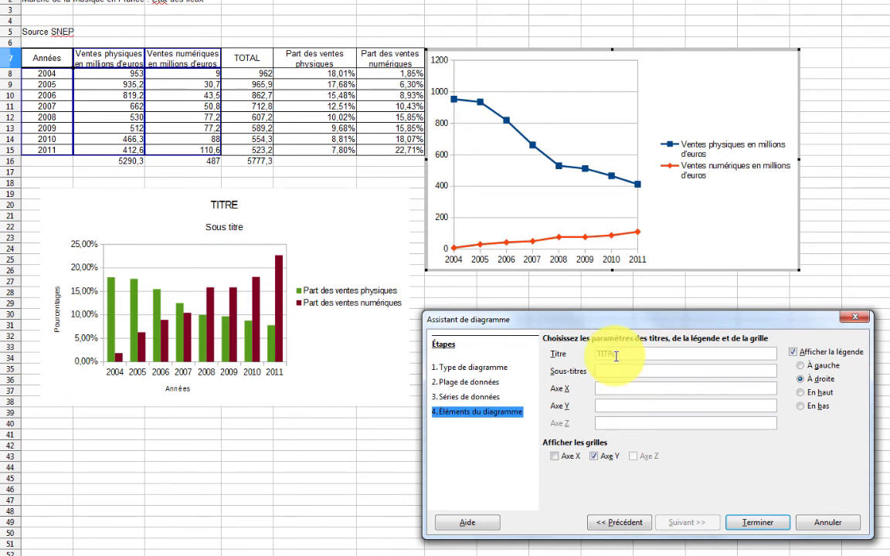
{"action": "type", "text": "E"}
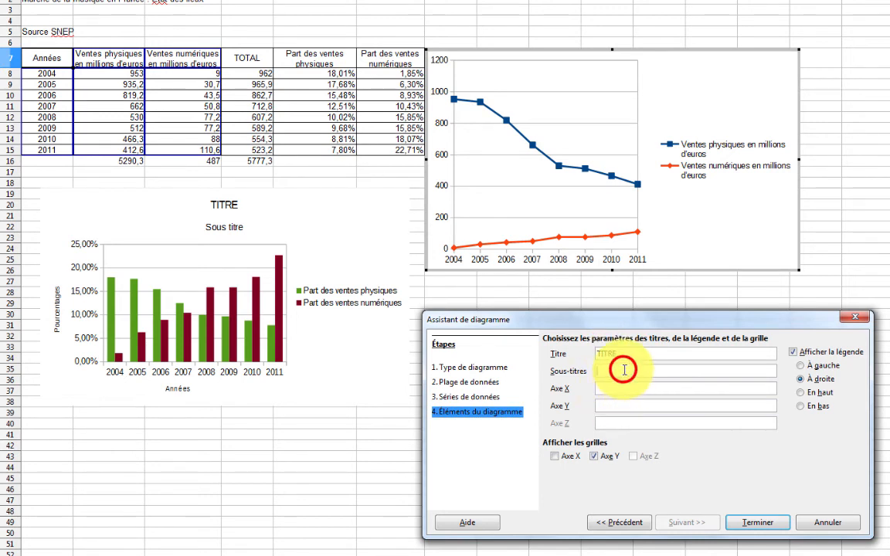
{"action": "type", "text": "sous"}
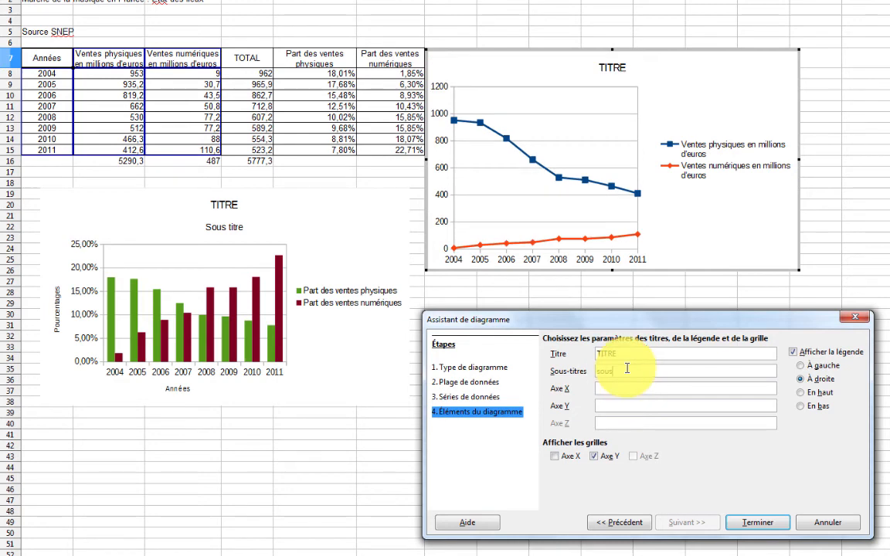
{"action": "type", "text": "-tit"}
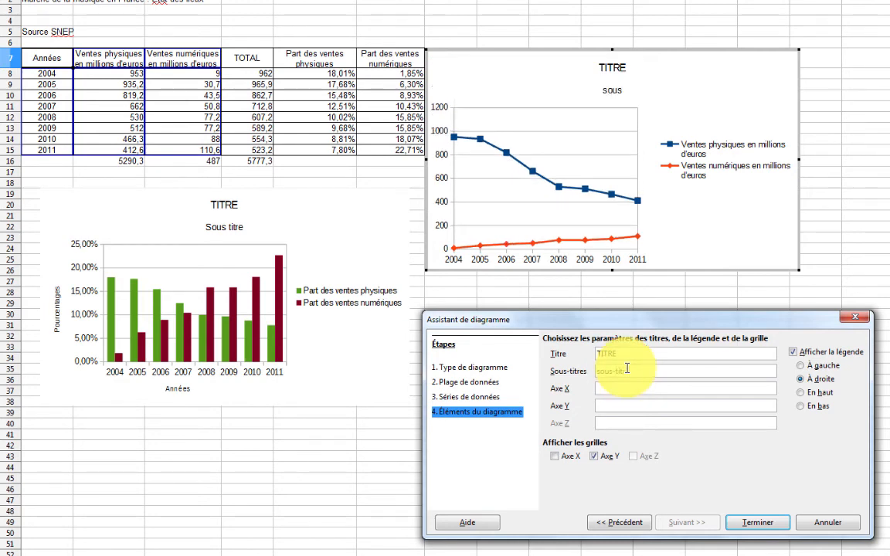
{"action": "type", "text": "re"}
Step: Title the X axis "Années" and the Y axis "Vnte en millions d'euros", and finish creating the chart
{"action": "left_click", "coordinate": [627, 388]}
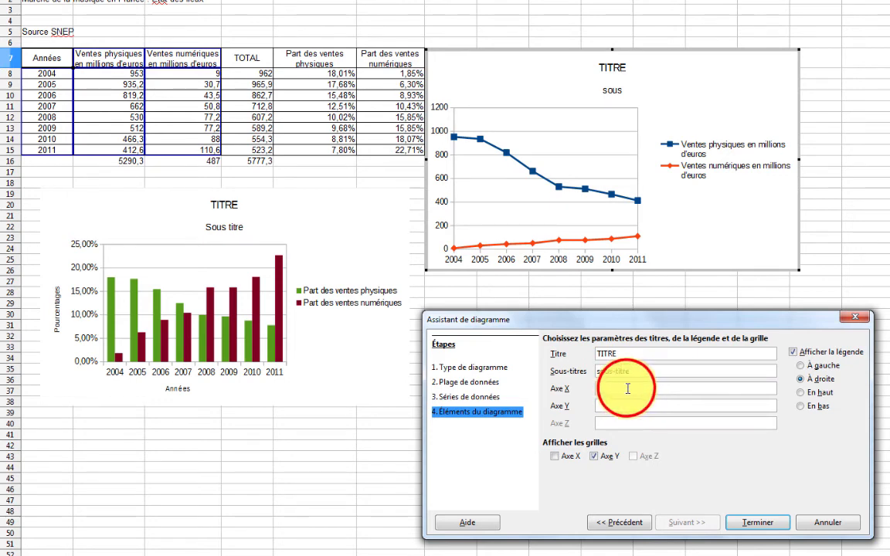
{"action": "type", "text": "A"}
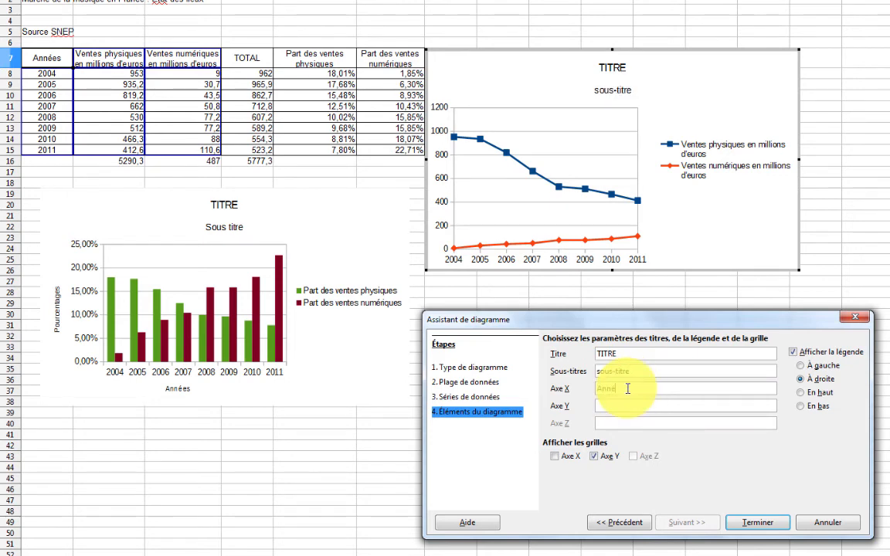
{"action": "type", "text": "nnées"}
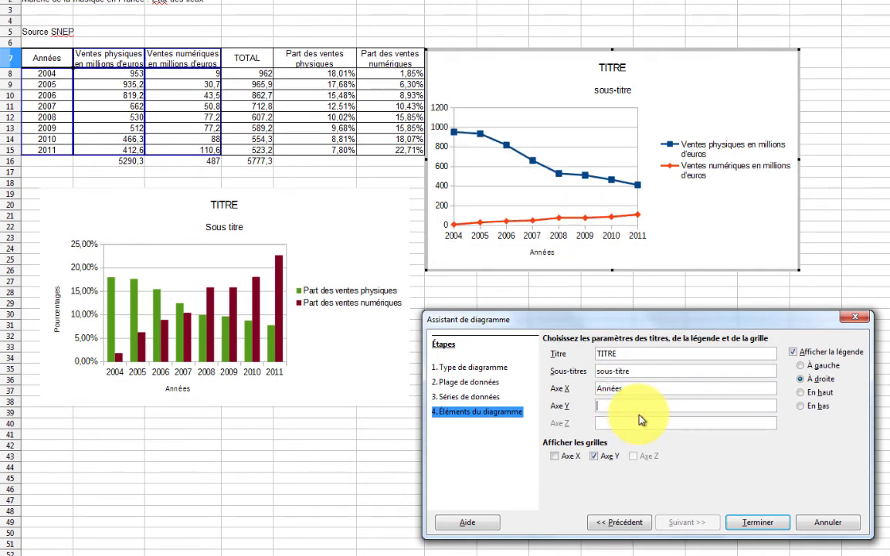
{"action": "type", "text": "Vnte"}
{"action": "type", "text": "en millions d'e"}
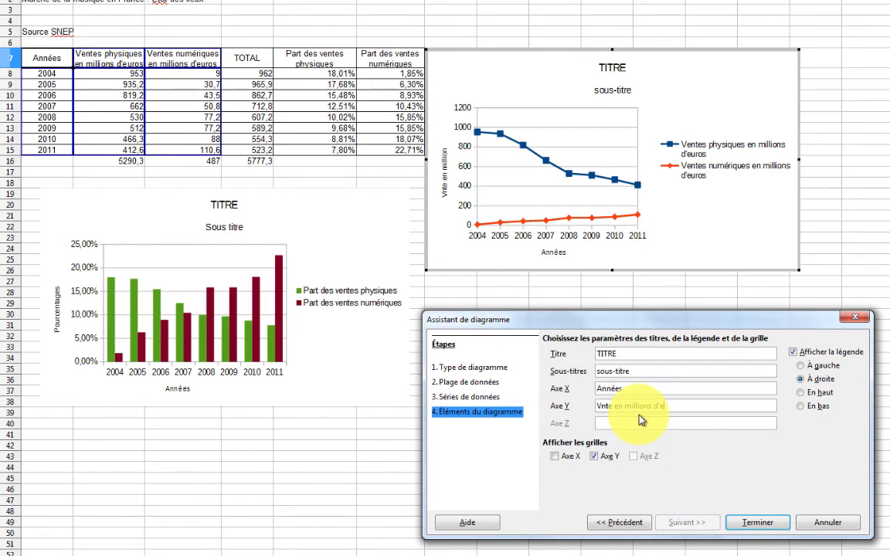
{"action": "type", "text": "uros"}
{"action": "left_click", "coordinate": [741, 527]}
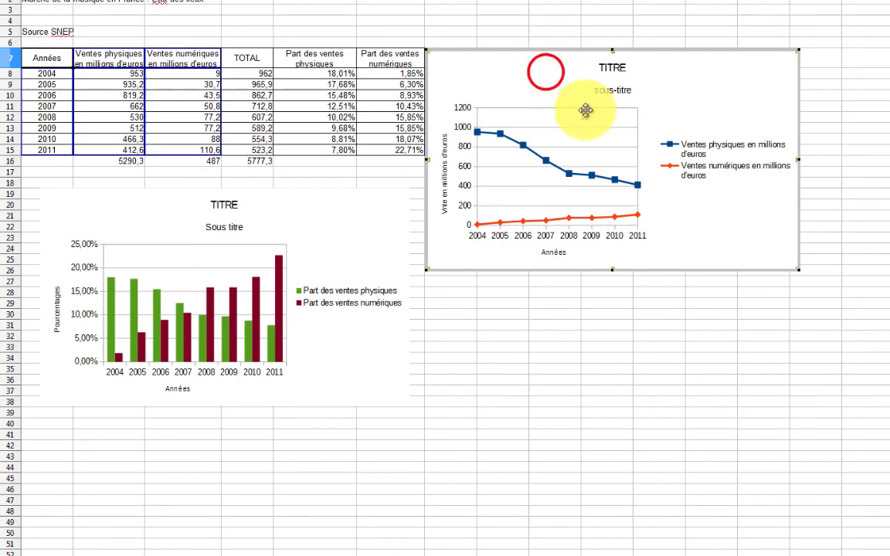
Step: Add data labels showing values as numbers to all series of the line chart, and exit chart editing
{"action": "left_click", "coordinate": [567, 75]}
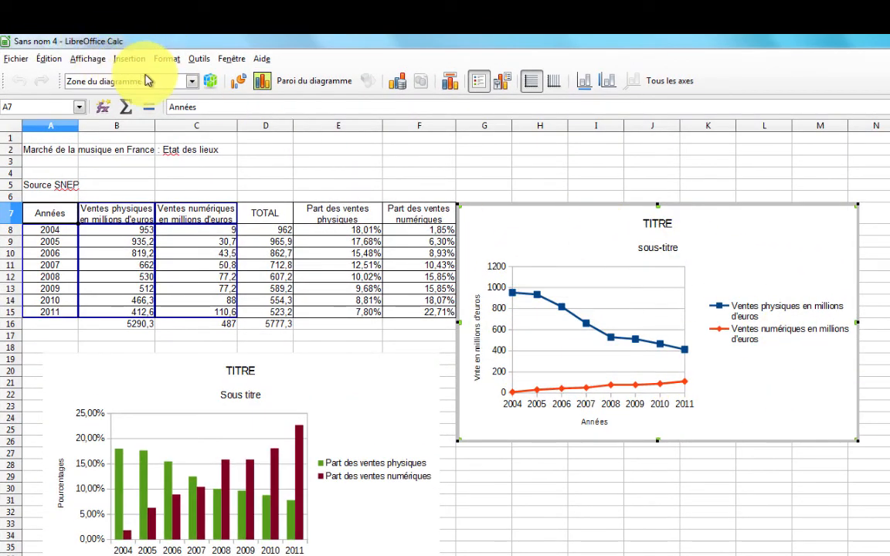
{"action": "left_click", "coordinate": [129, 59]}
{"action": "left_click", "coordinate": [193, 147]}
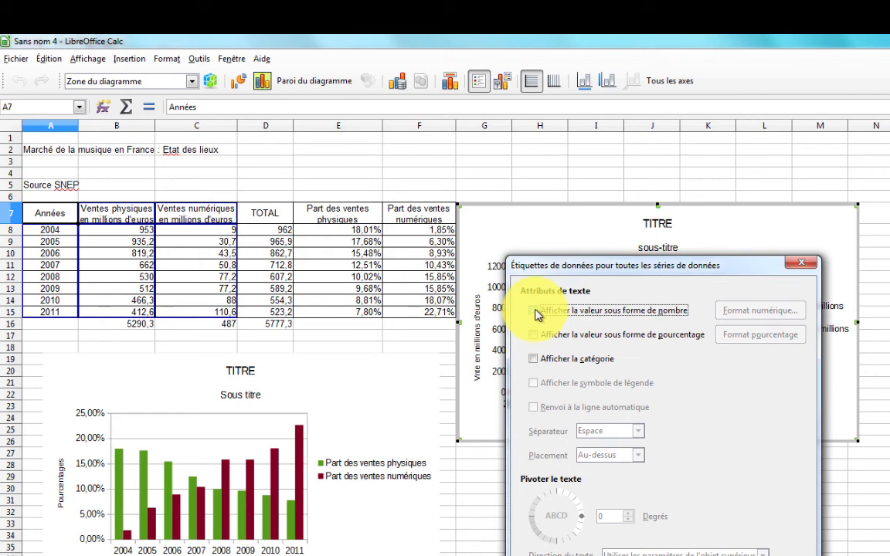
{"action": "left_click", "coordinate": [534, 311]}
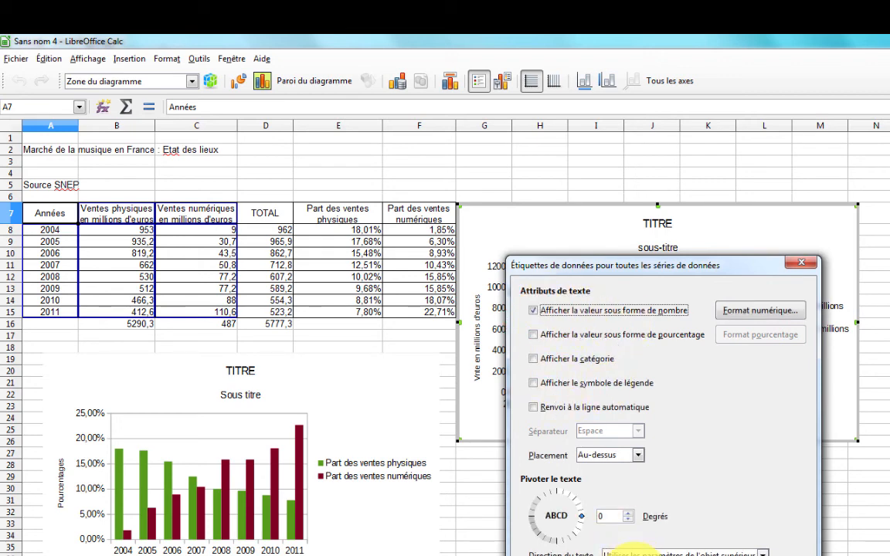
{"action": "key", "text": "Return"}
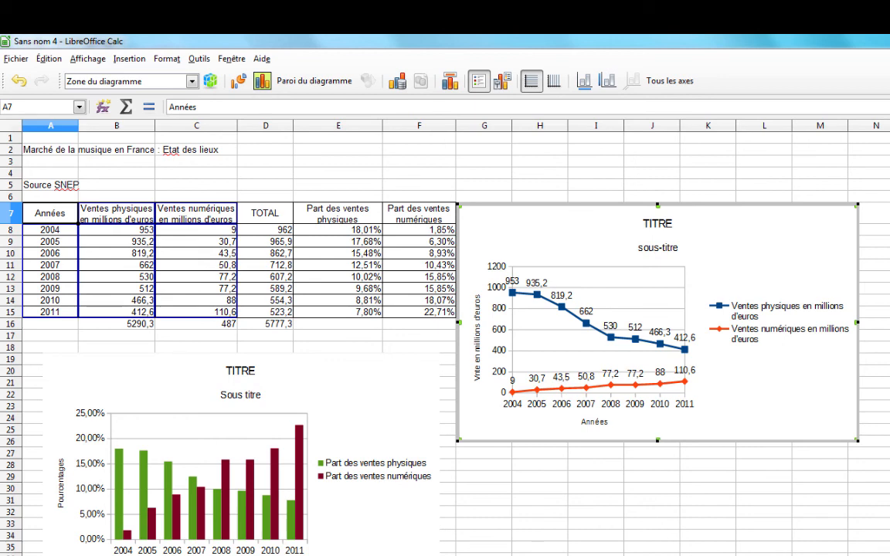
{"action": "key", "text": "Escape"}
Step: Copy the finished line chart as an object from the spreadsheet
{"action": "left_click", "coordinate": [754, 407]}
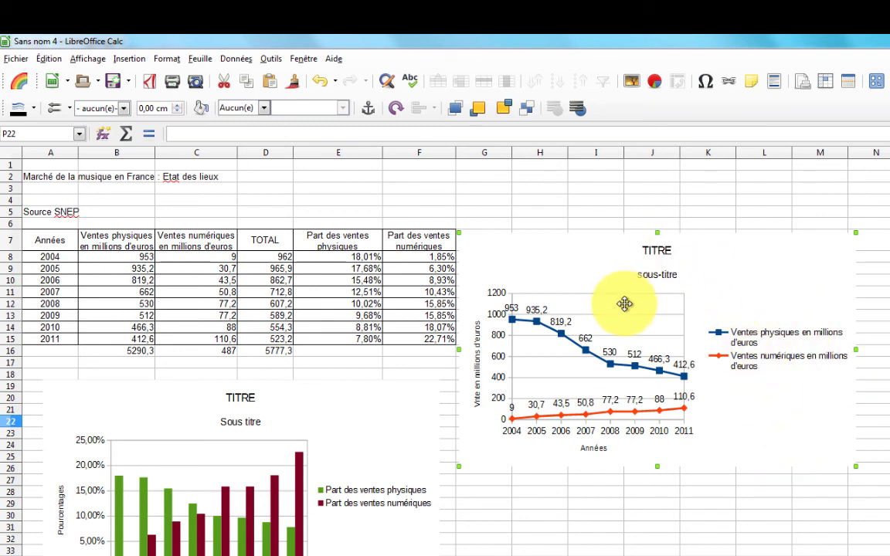
{"action": "right_click", "coordinate": [768, 423]}
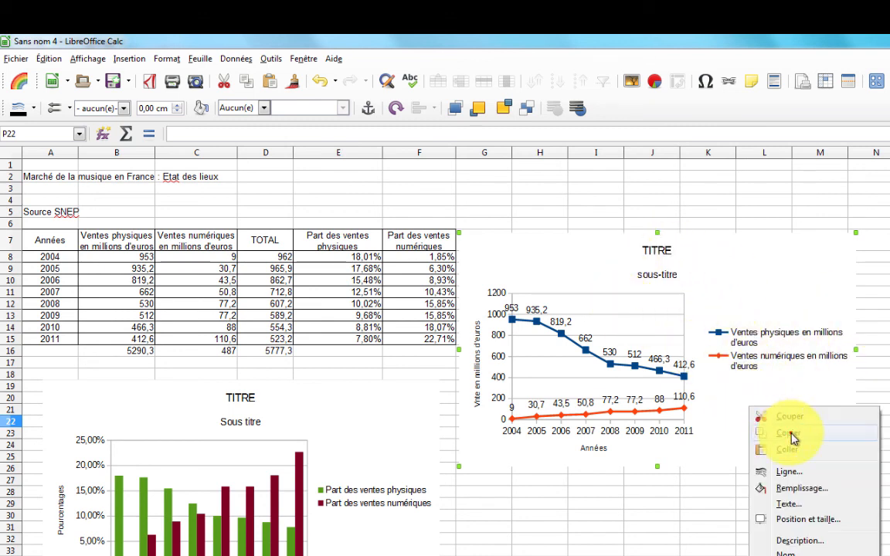
{"action": "left_click", "coordinate": [790, 431]}
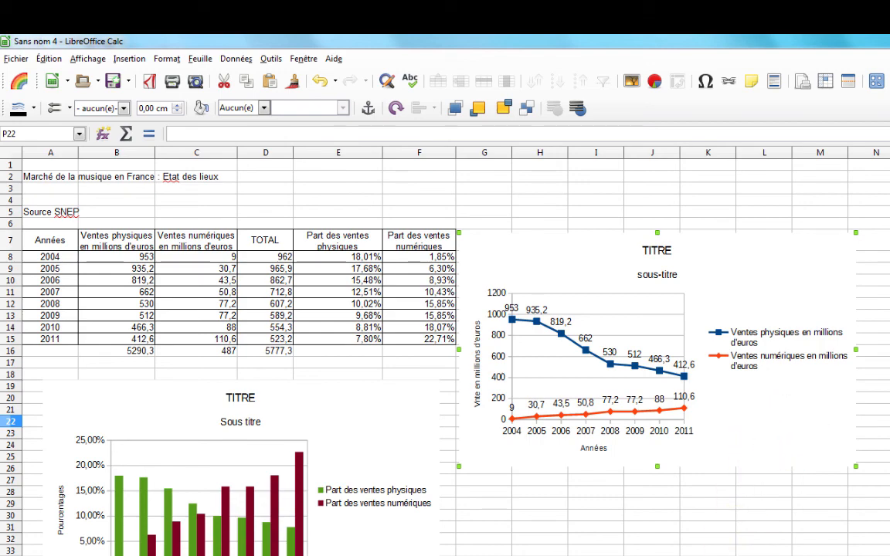
Step: Switch to the Impress presentation and replace the text placeholder on slide 5 with the copied line chart
{"action": "key", "text": "alt+Tab"}
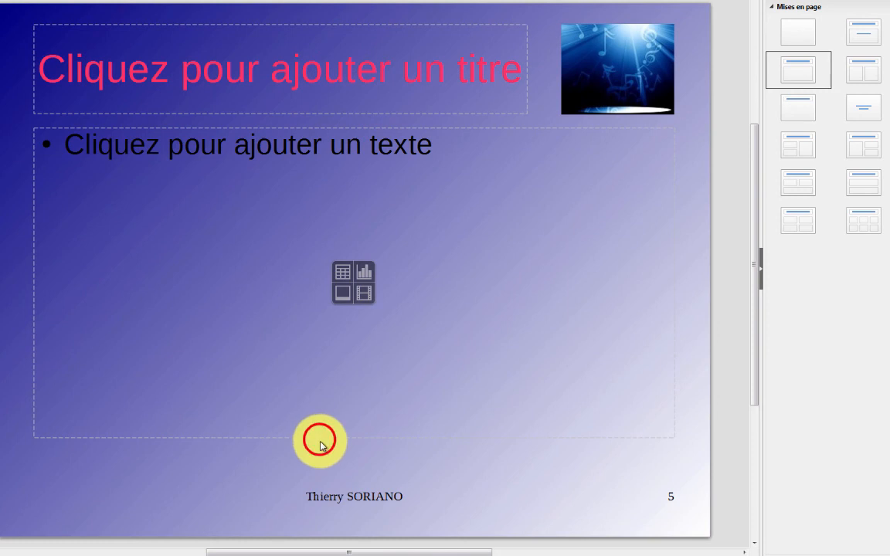
{"action": "left_click", "coordinate": [319, 438]}
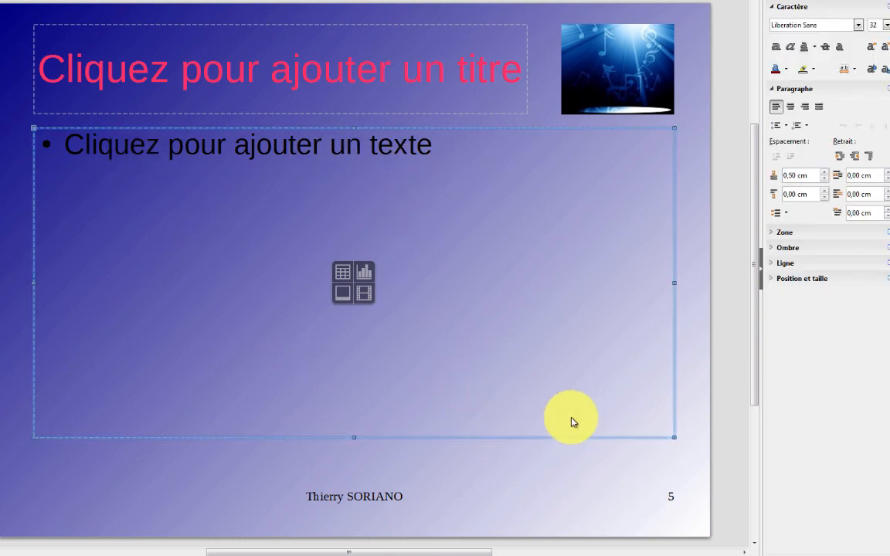
{"action": "key", "text": "Delete"}
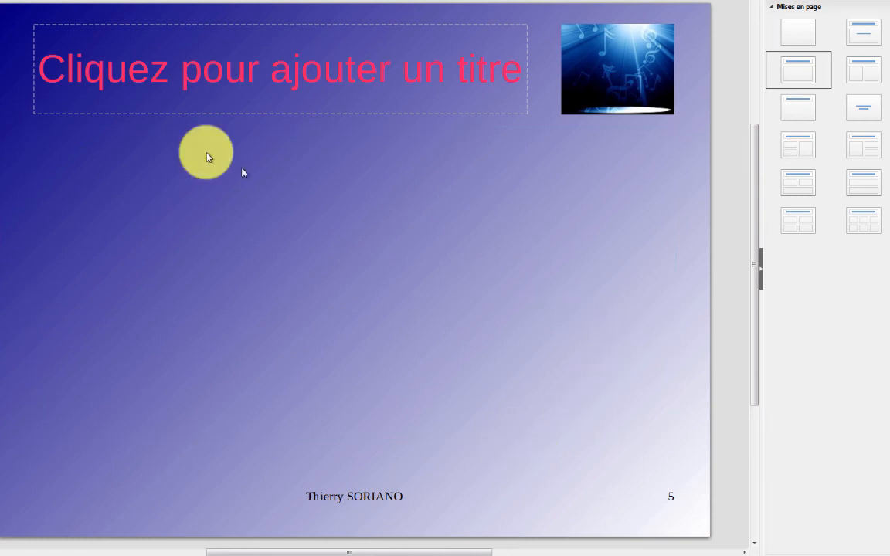
{"action": "right_click", "coordinate": [332, 282]}
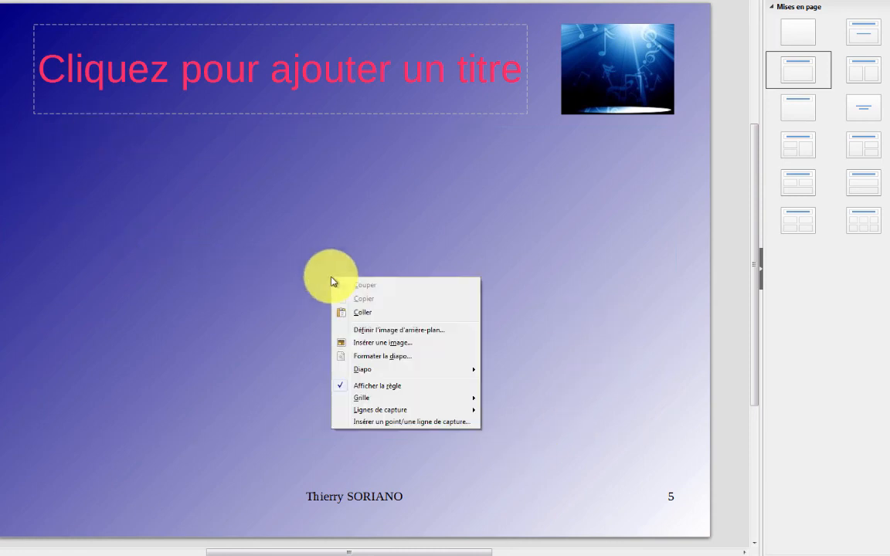
{"action": "left_click", "coordinate": [368, 317]}
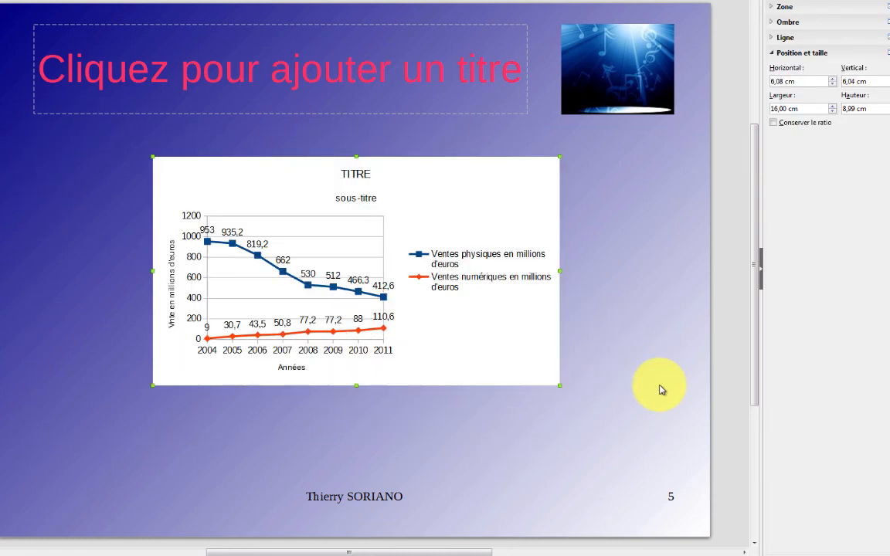